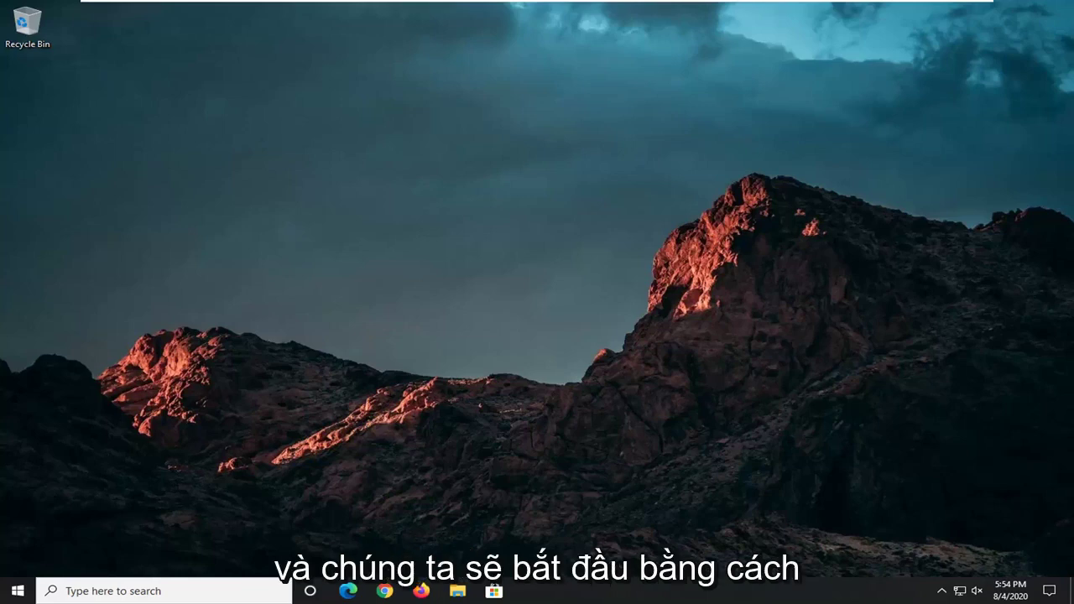
{"action": "left_click", "coordinate": [384, 591]}
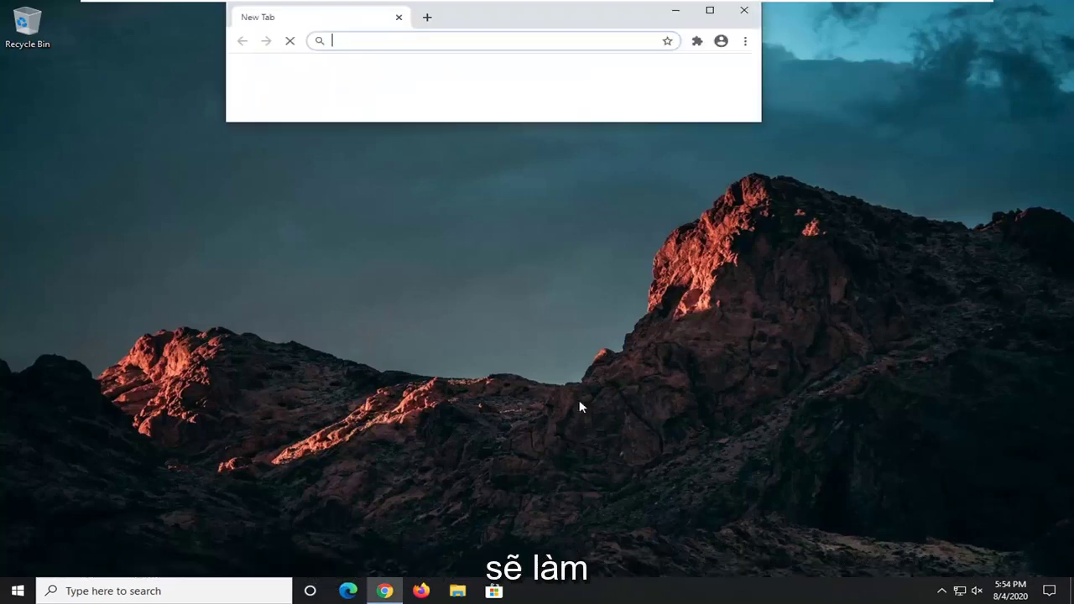
{"action": "left_click", "coordinate": [710, 10]}
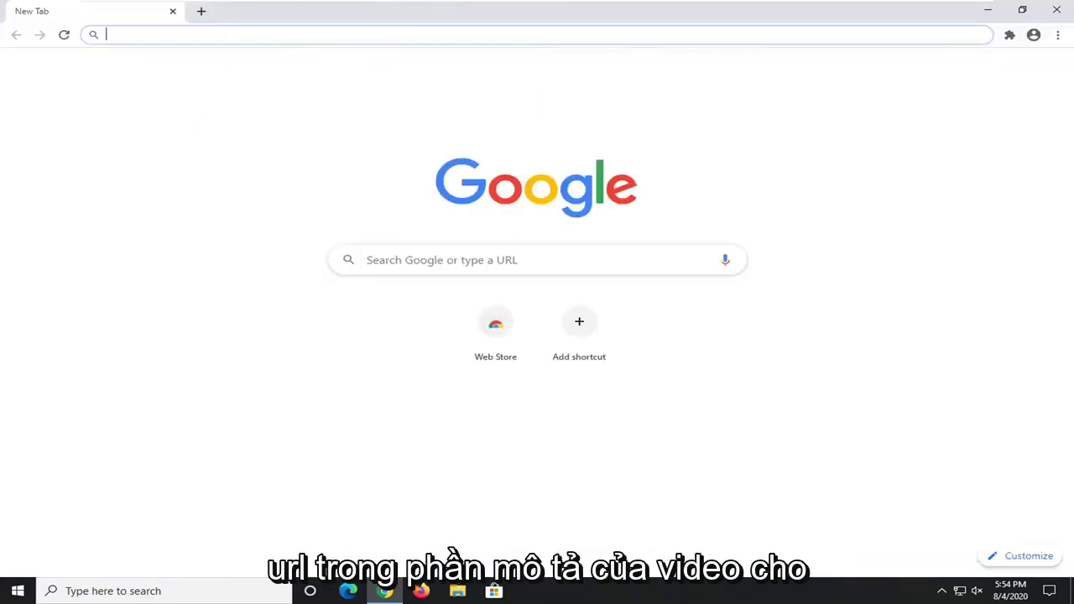
{"action": "right_click", "coordinate": [322, 34]}
{"action": "left_click", "coordinate": [347, 120]}
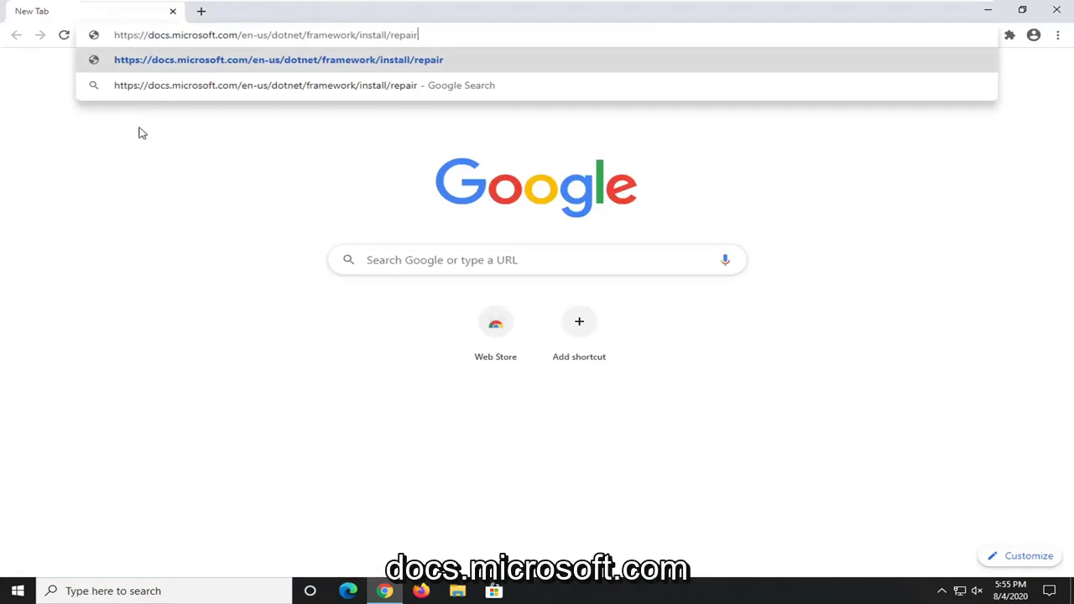
{"action": "key", "text": "Return"}
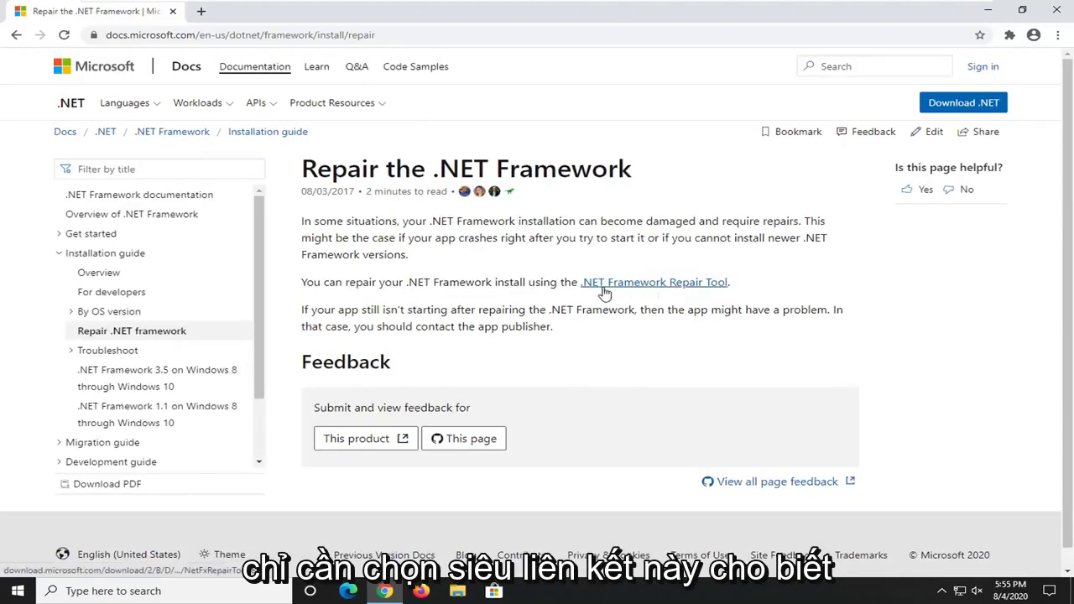
Step: Download the .NET Framework Repair Tool, run NetFxRepairTool.exe and allow it to make changes to the device
{"action": "left_click", "coordinate": [677, 288]}
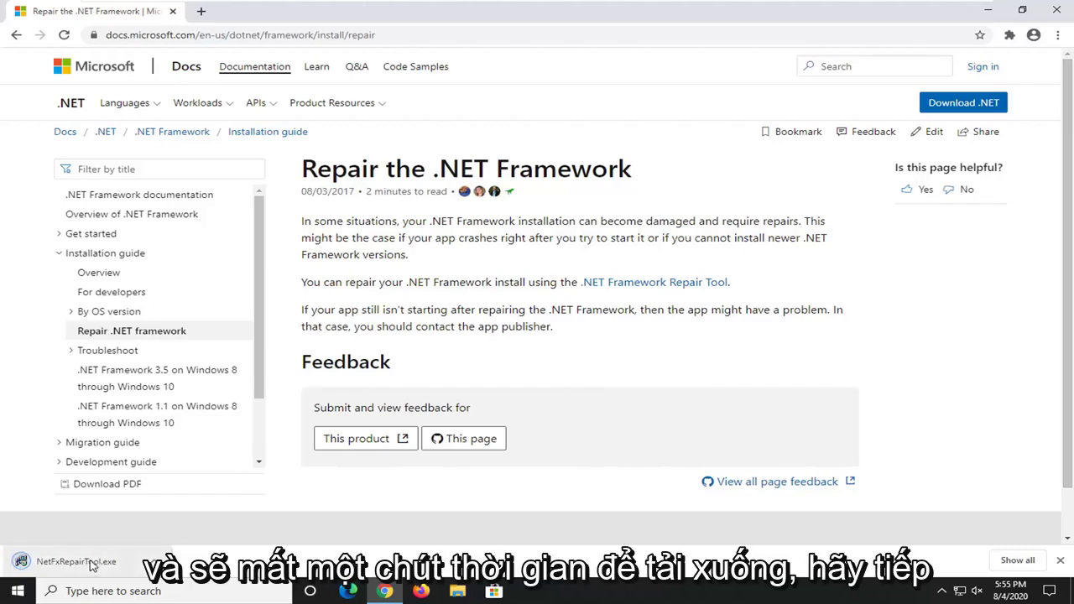
{"action": "left_click", "coordinate": [93, 566]}
{"action": "left_click", "coordinate": [988, 10]}
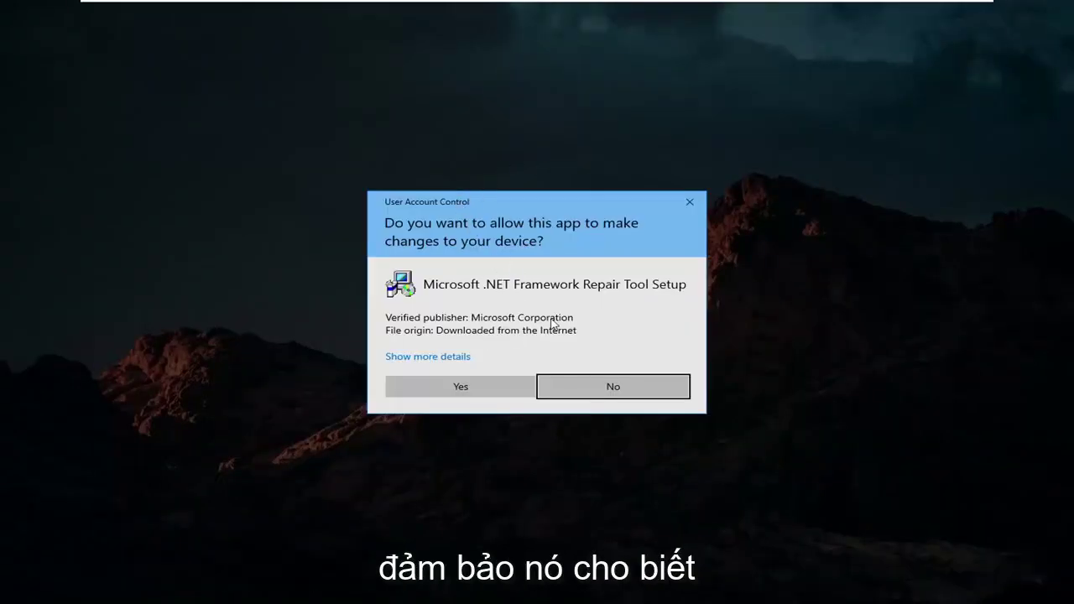
{"action": "left_click", "coordinate": [475, 389]}
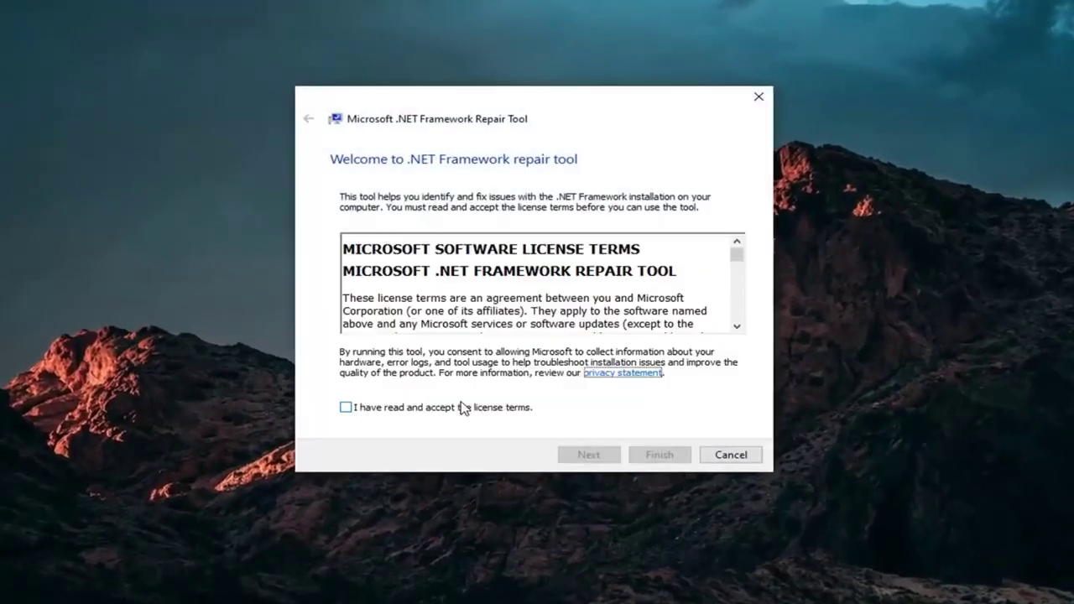
Step: Accept the repair tool's license terms and apply its recommended changes
{"action": "left_click", "coordinate": [369, 410]}
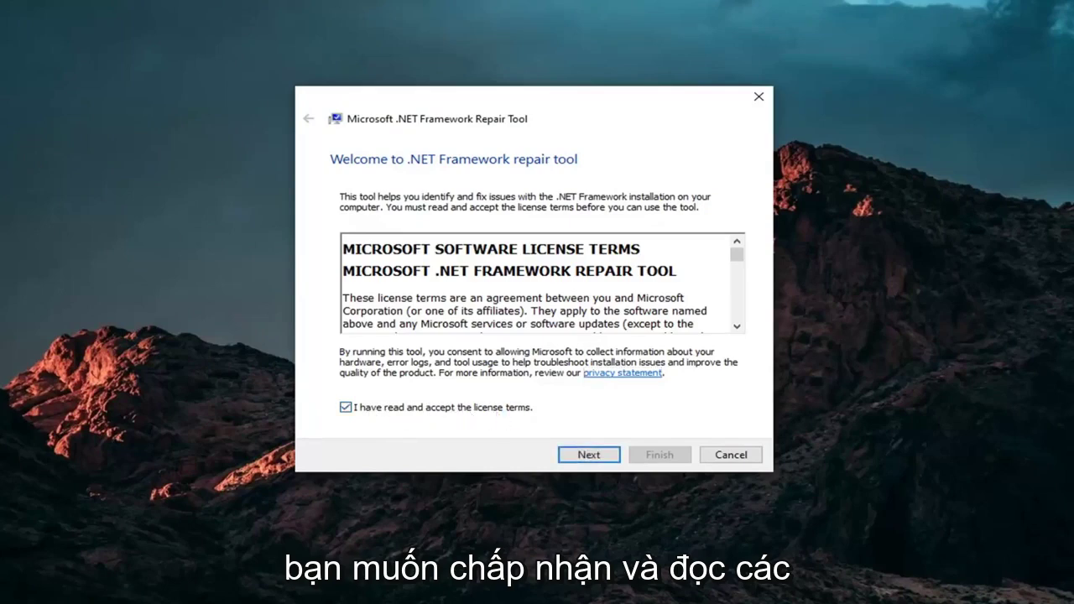
{"action": "left_click", "coordinate": [598, 457]}
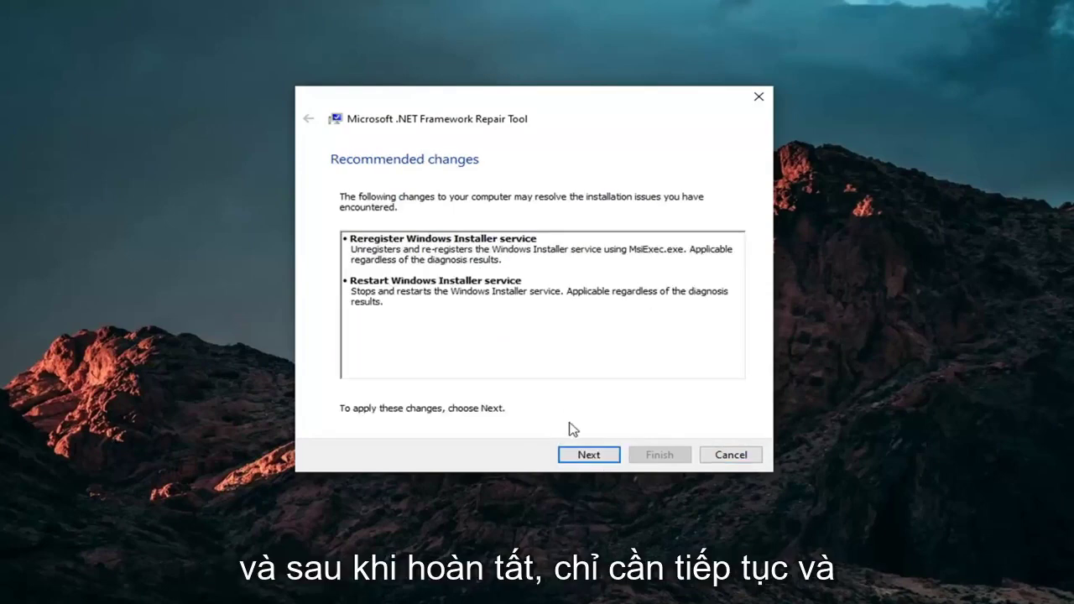
{"action": "left_click", "coordinate": [588, 460]}
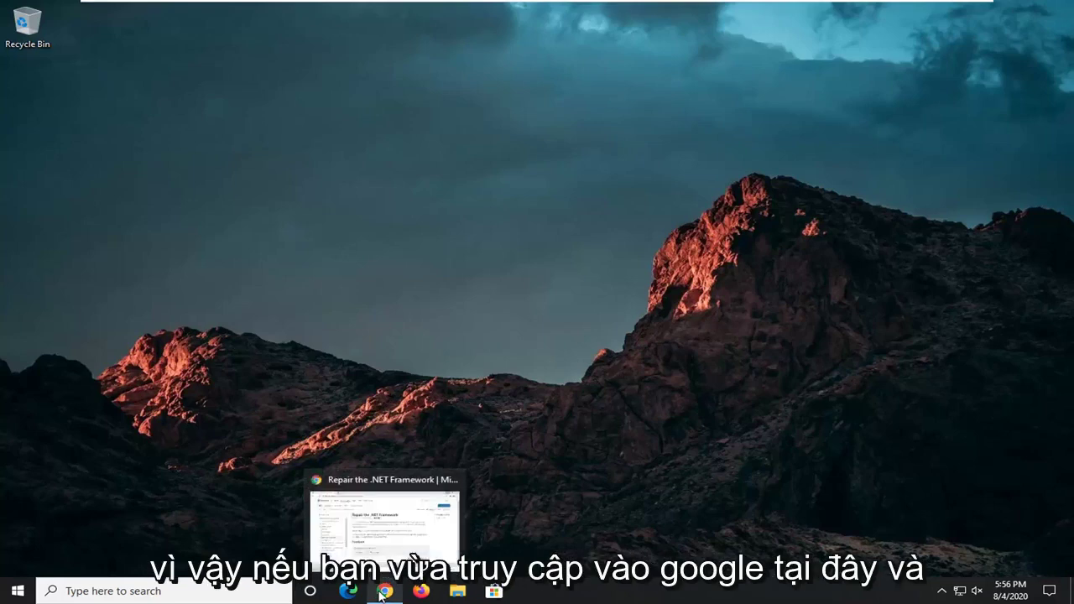
Step: Return to Chrome and search the web for "directx download"
{"action": "left_click", "coordinate": [386, 519]}
{"action": "left_click", "coordinate": [331, 35]}
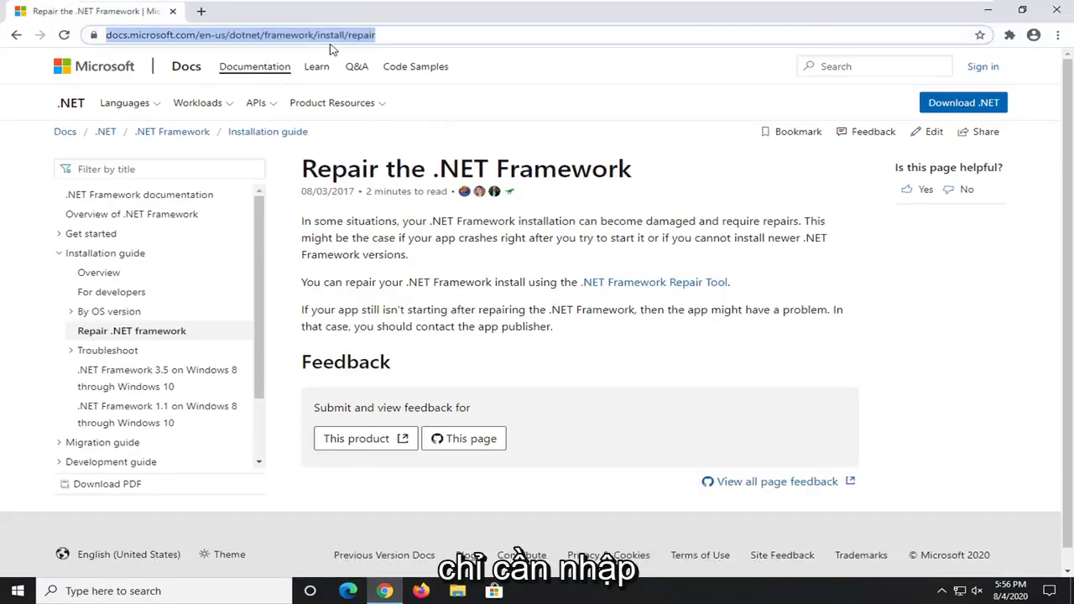
{"action": "type", "text": "directx downl"}
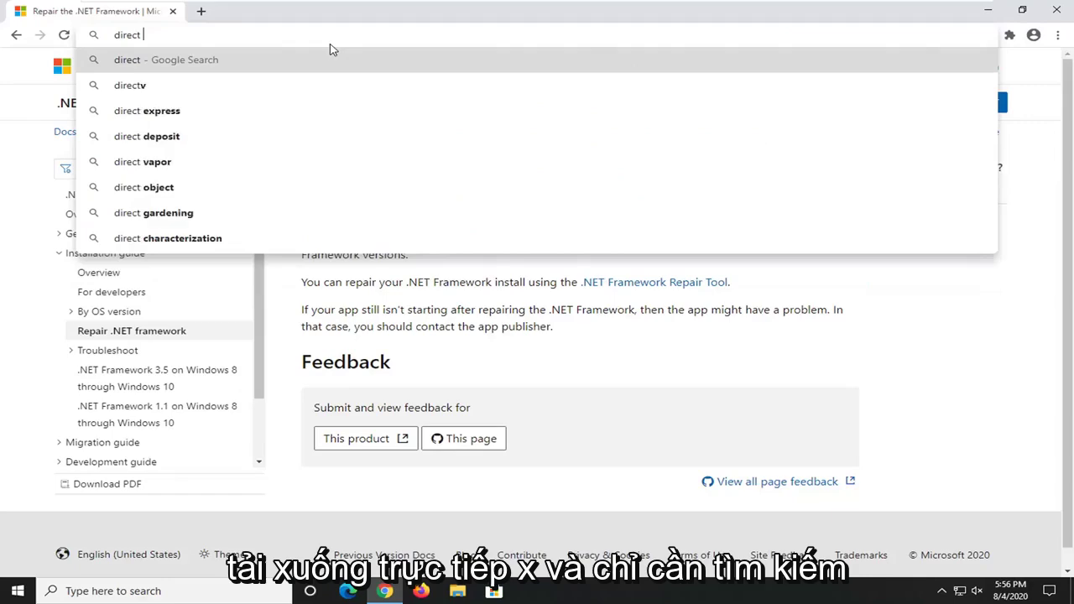
{"action": "type", "text": "oad"}
{"action": "key", "text": "Return"}
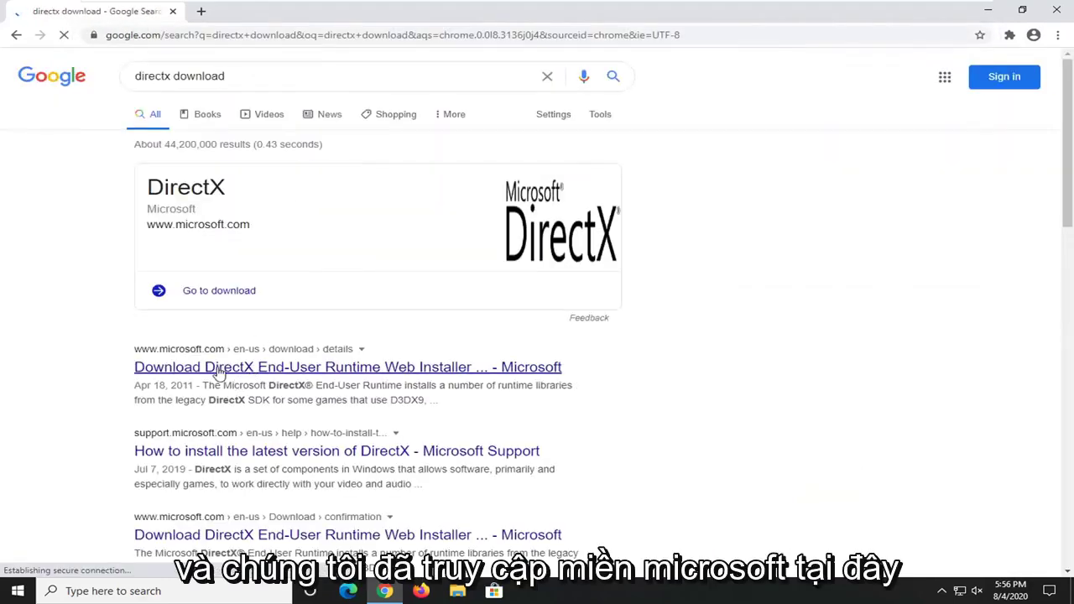
Step: Open Microsoft's DirectX End-User Runtime Web Installer page and download the installer in English
{"action": "left_click", "coordinate": [254, 375]}
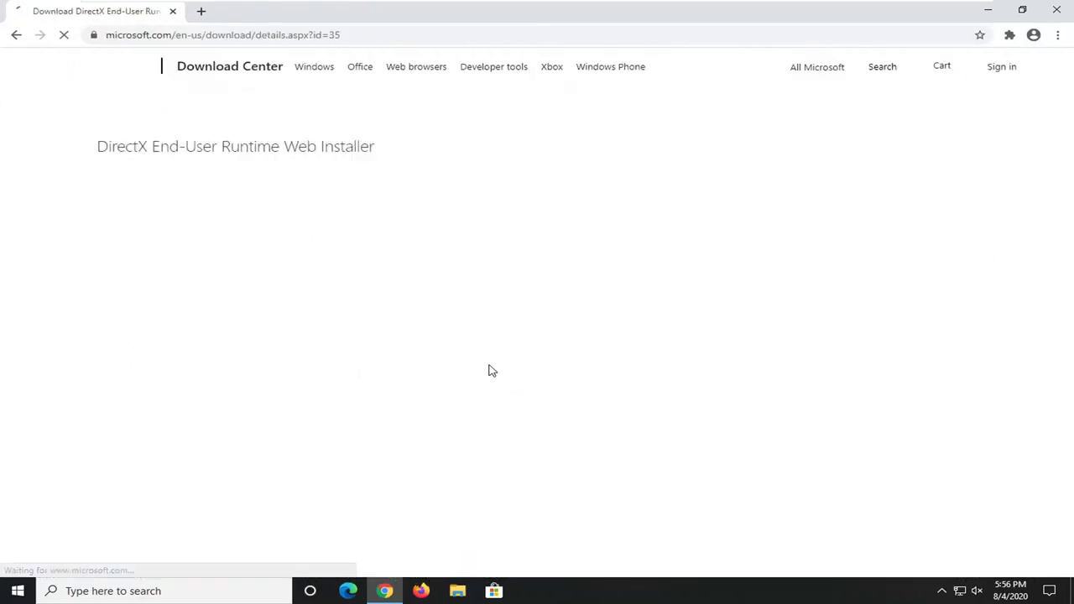
{"action": "scroll", "coordinate": [537, 439], "scroll_direction": "down", "scroll_amount": 2}
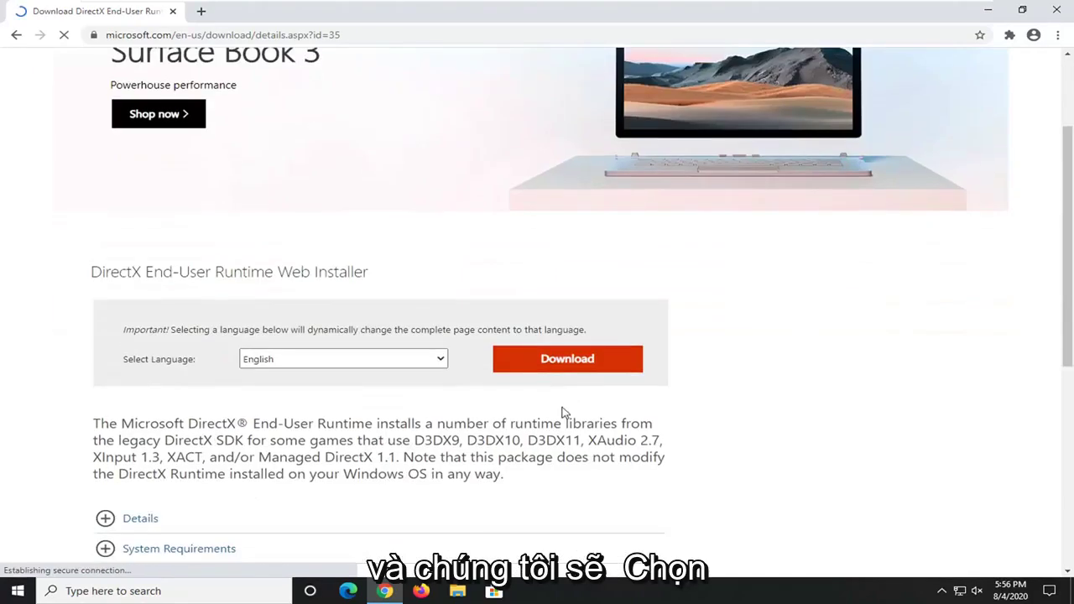
{"action": "left_click", "coordinate": [560, 359]}
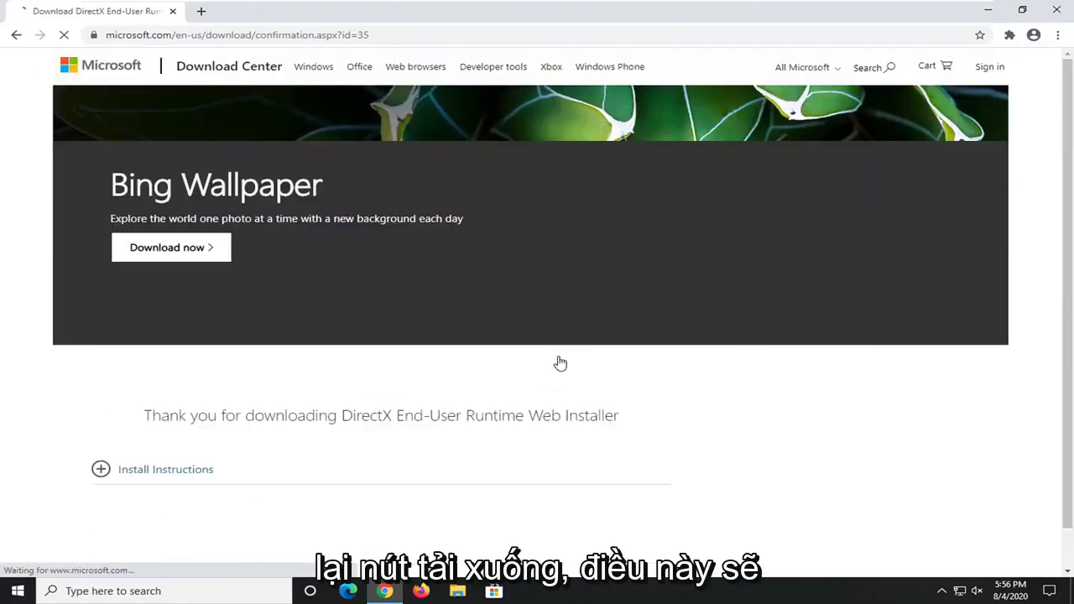
{"action": "scroll", "coordinate": [491, 355], "scroll_direction": "down", "scroll_amount": 2}
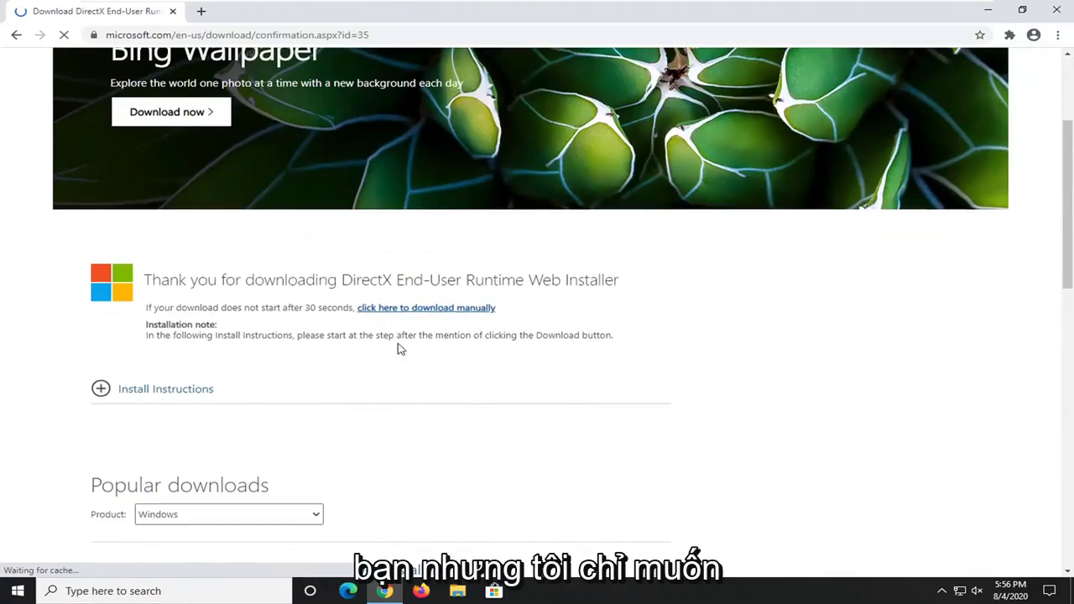
{"action": "scroll", "coordinate": [377, 355], "scroll_direction": "down", "scroll_amount": 1}
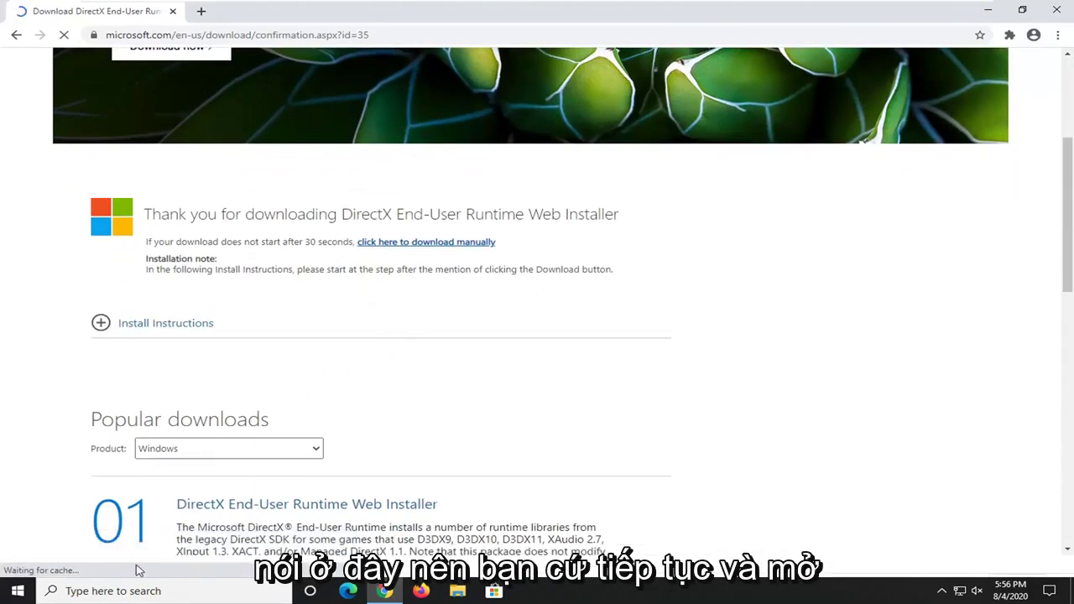
Step: Minimize the browser, allow the DirectX installer to make changes and accept its license agreement
{"action": "left_click", "coordinate": [990, 13]}
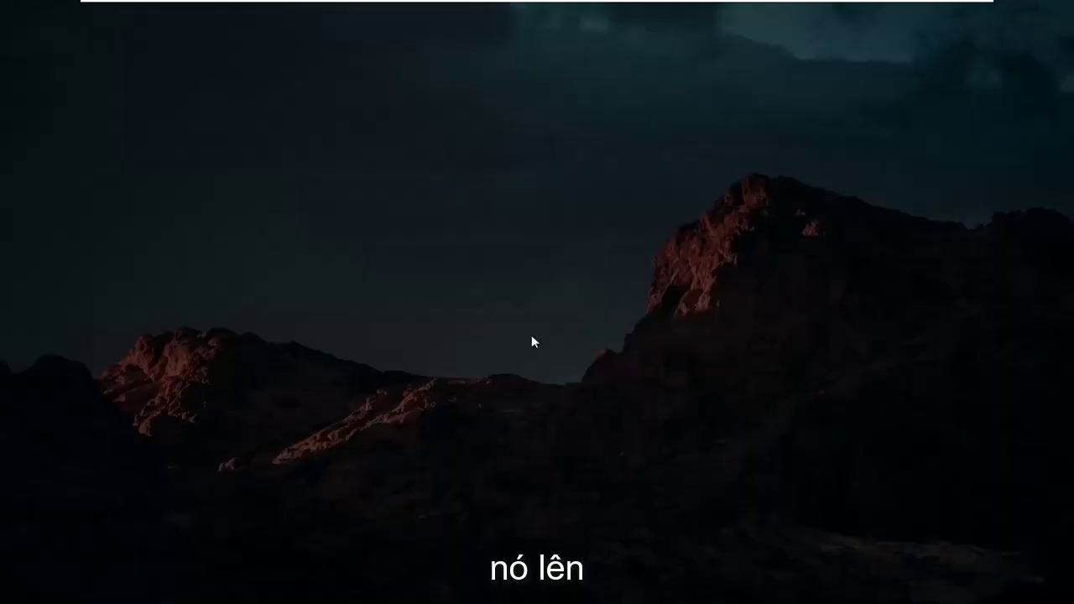
{"action": "left_click", "coordinate": [449, 390]}
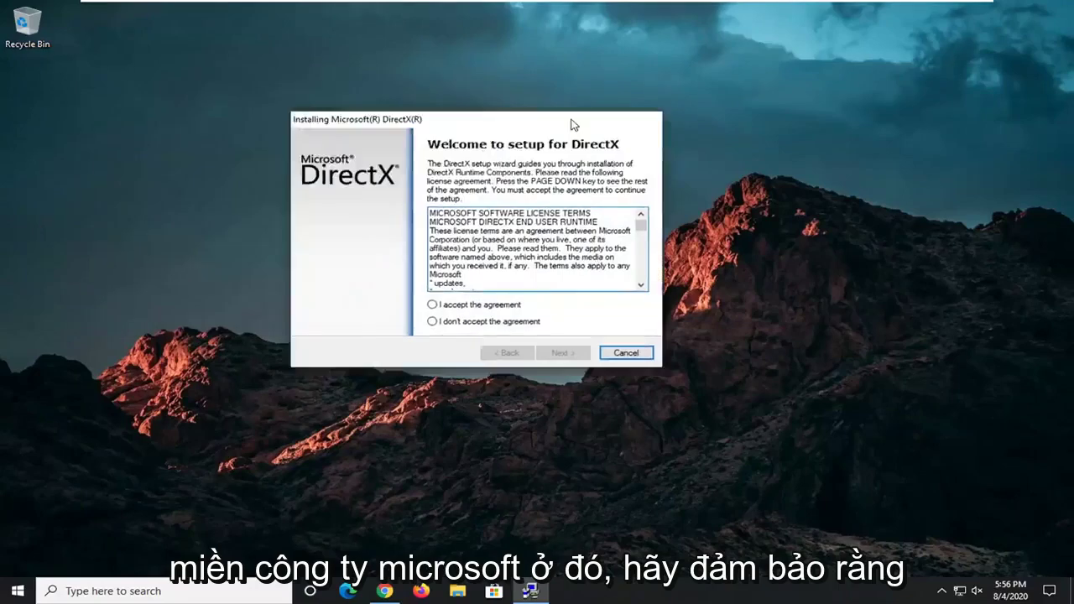
{"action": "left_click", "coordinate": [480, 333]}
{"action": "left_click", "coordinate": [650, 414]}
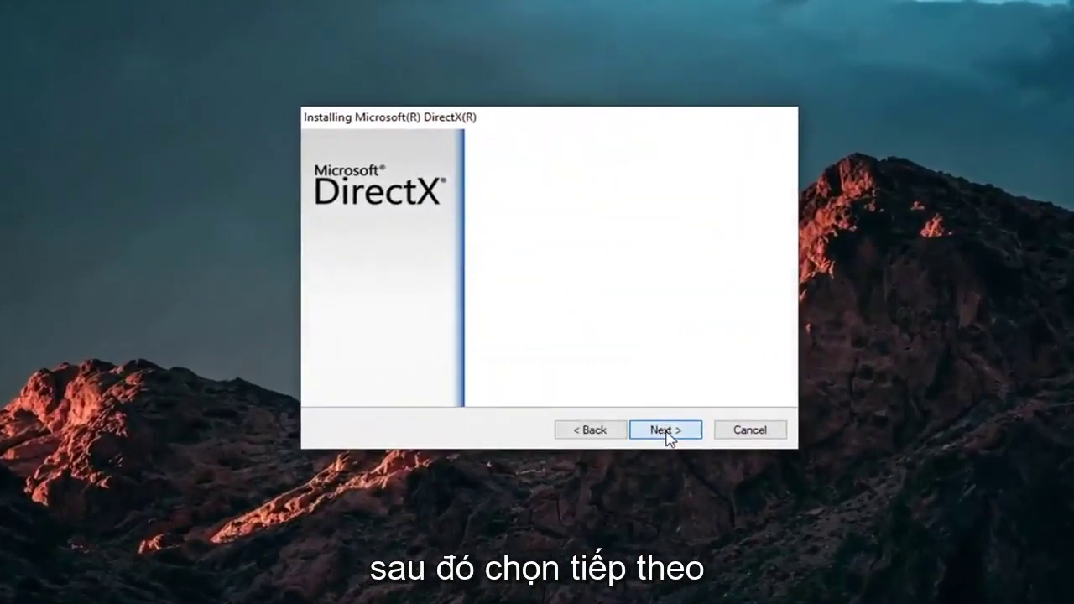
Step: Opt out of the Bing Bar, install the DirectX runtime components and finish the setup
{"action": "left_click", "coordinate": [502, 307]}
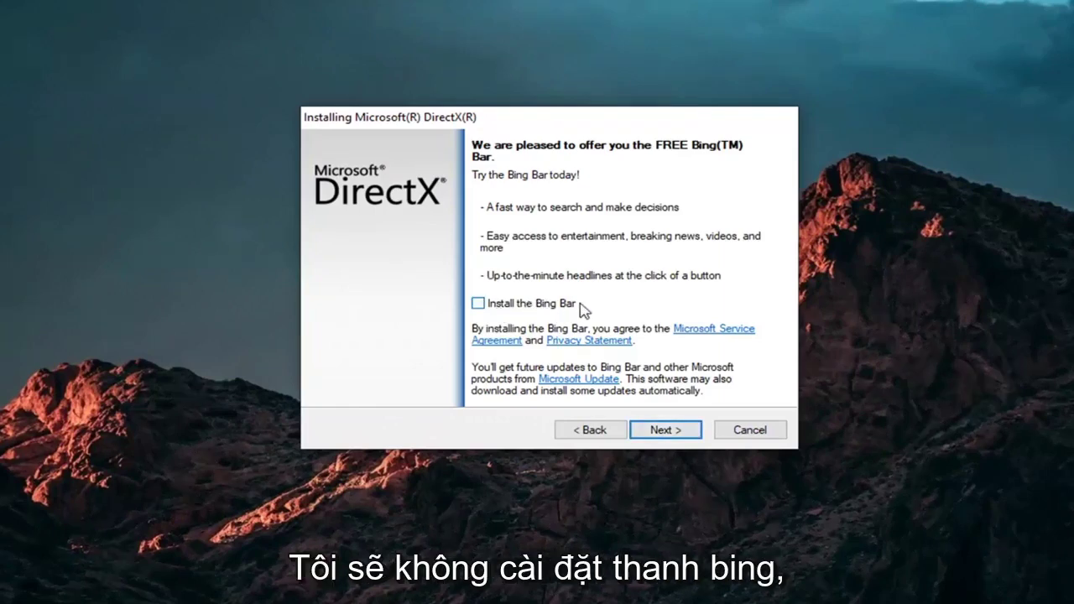
{"action": "left_click", "coordinate": [655, 433]}
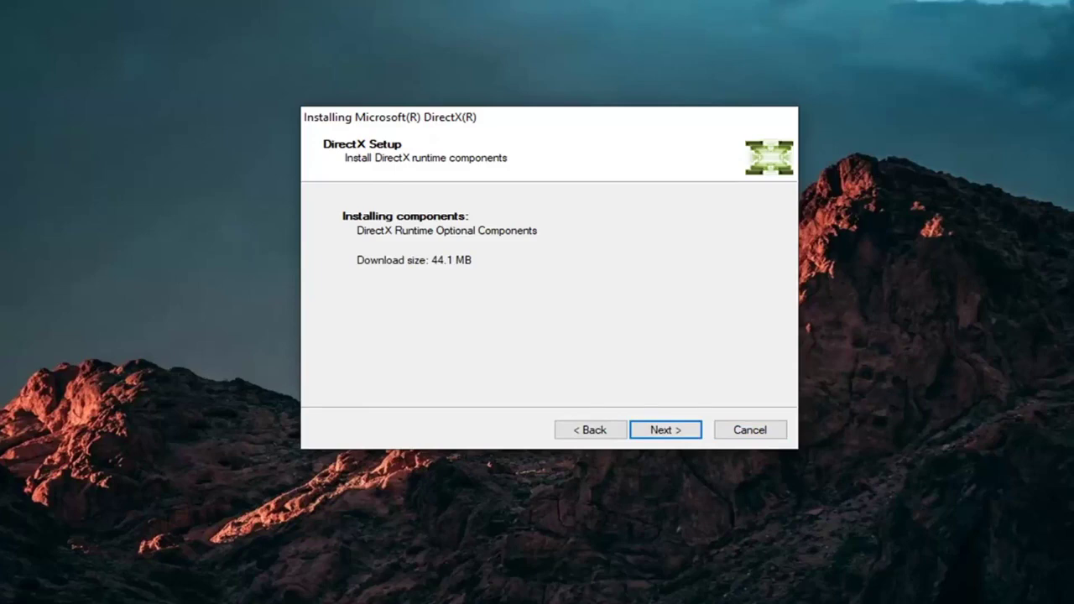
{"action": "left_click", "coordinate": [671, 431]}
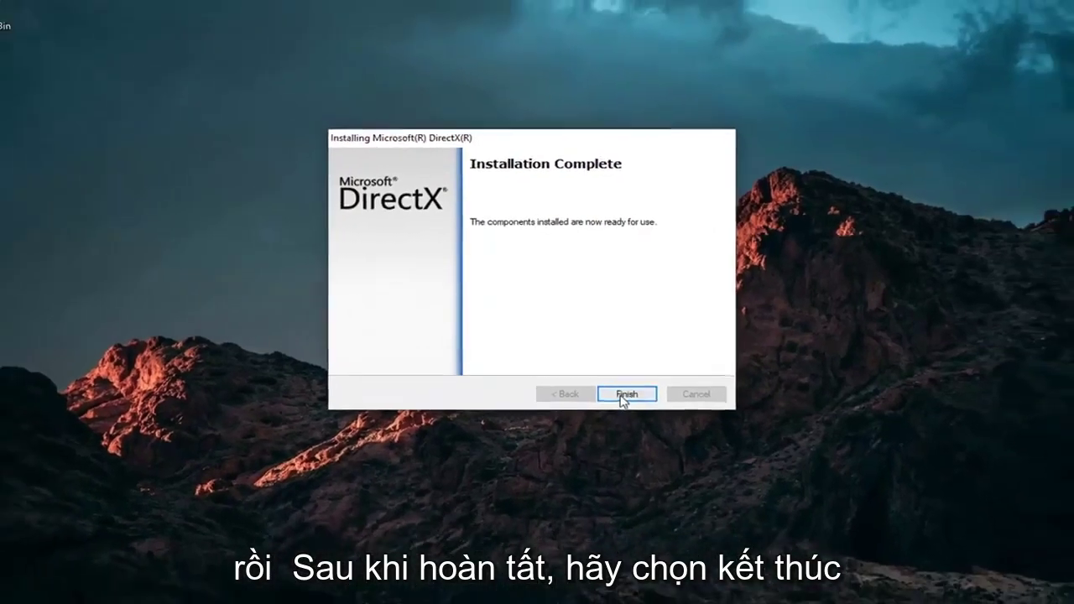
{"action": "left_click", "coordinate": [624, 395]}
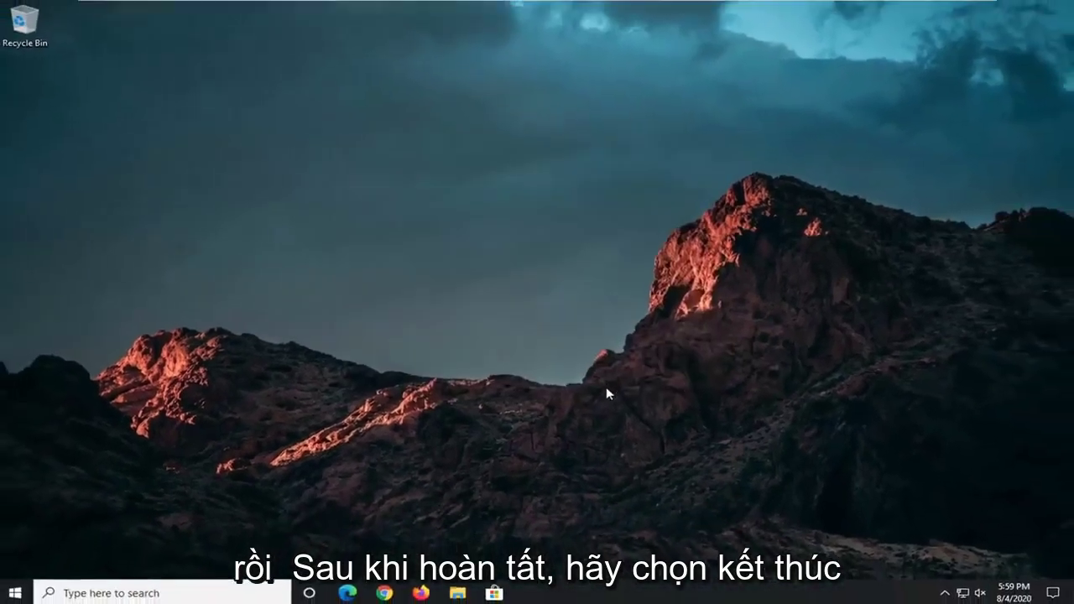